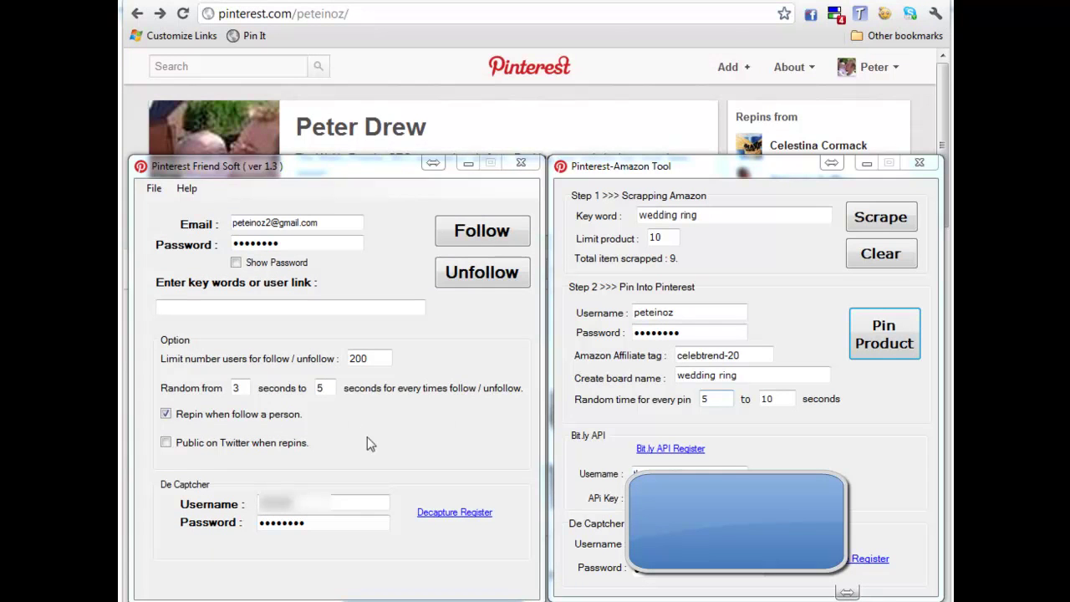
Enter 'wedding' as the follow keyword, change the limit from 200 to 10, and keep repin-on-follow ticked
left_click(400, 437)
left_click(794, 267)
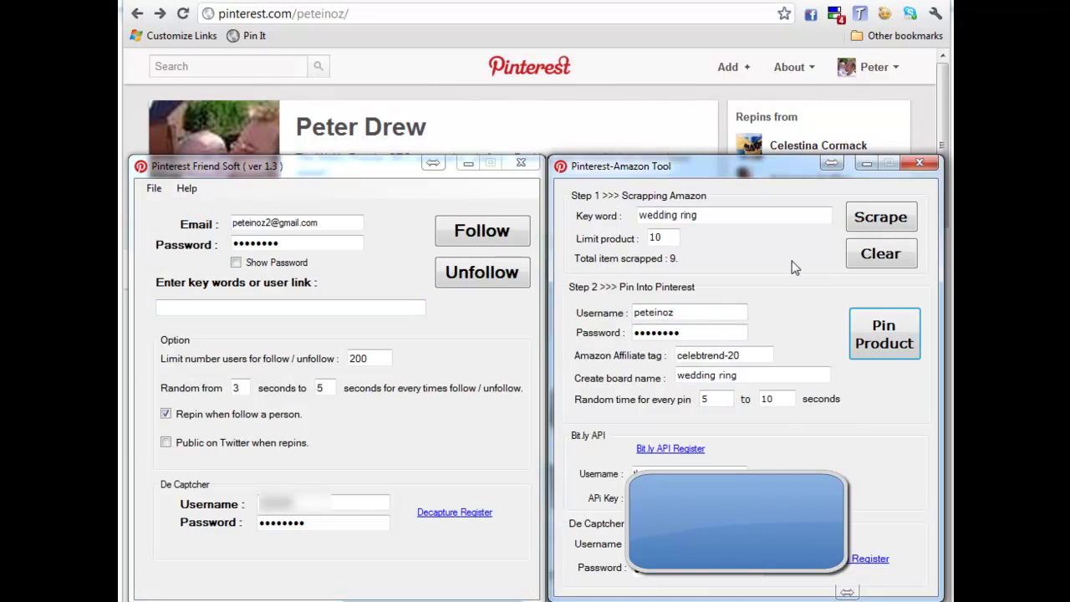
left_click(427, 368)
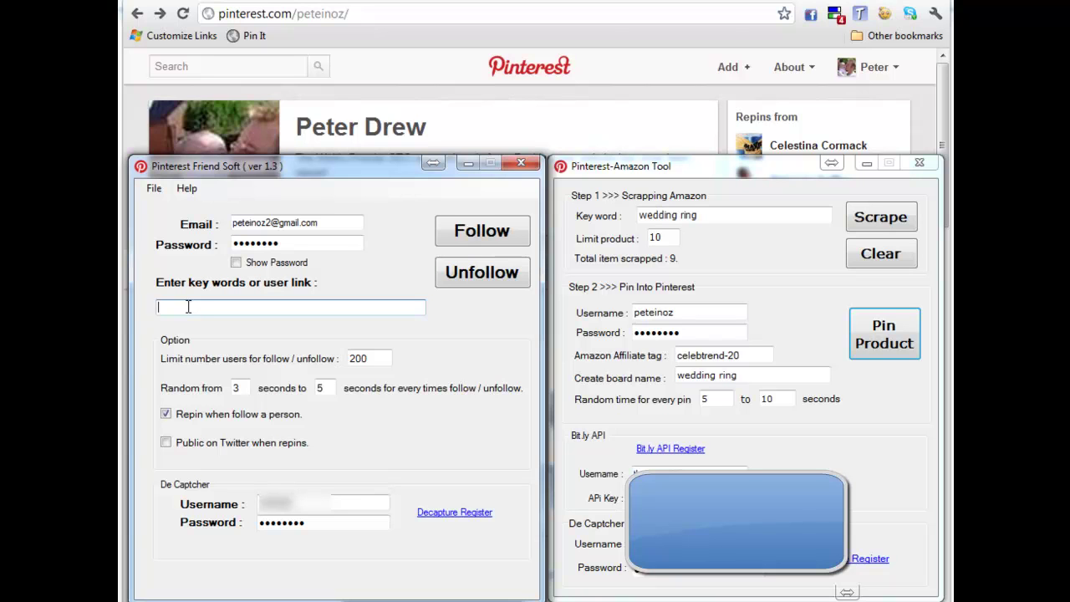
type("wedding")
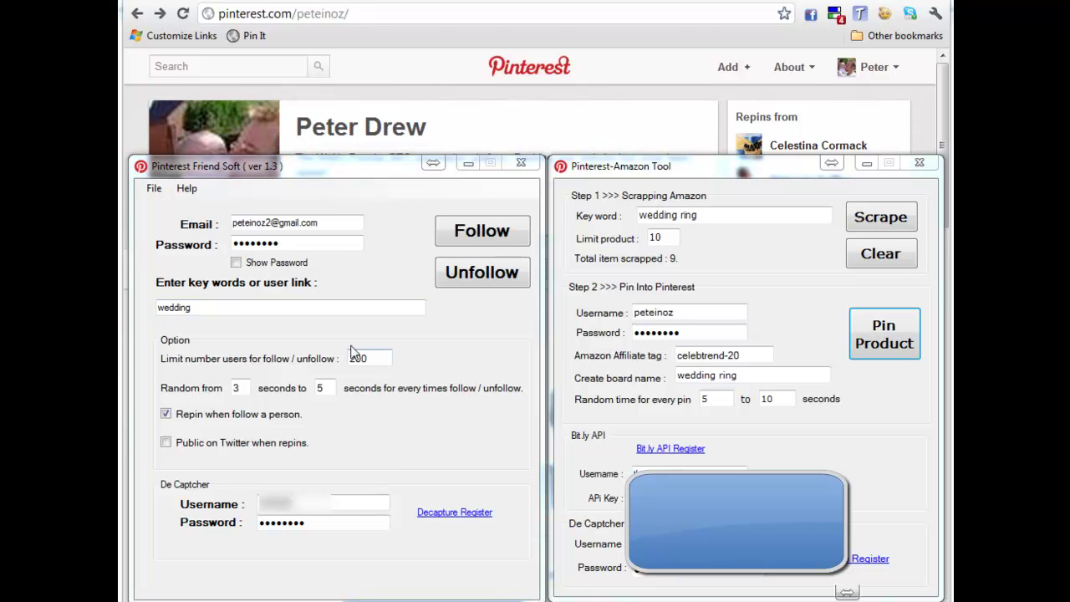
left_click_drag(381, 358, 352, 360)
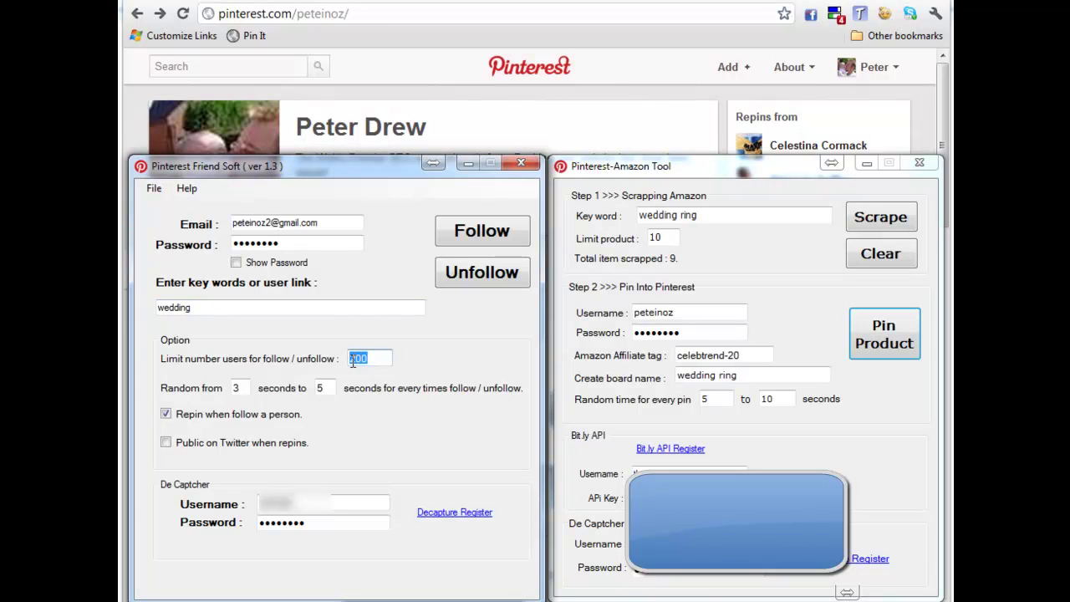
type("10")
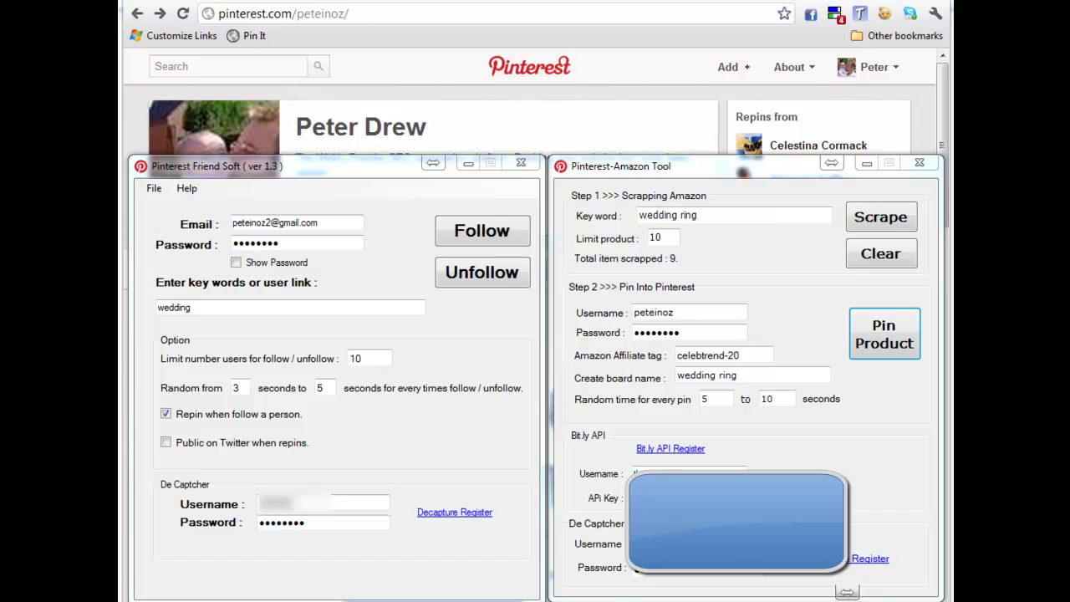
left_click(165, 414)
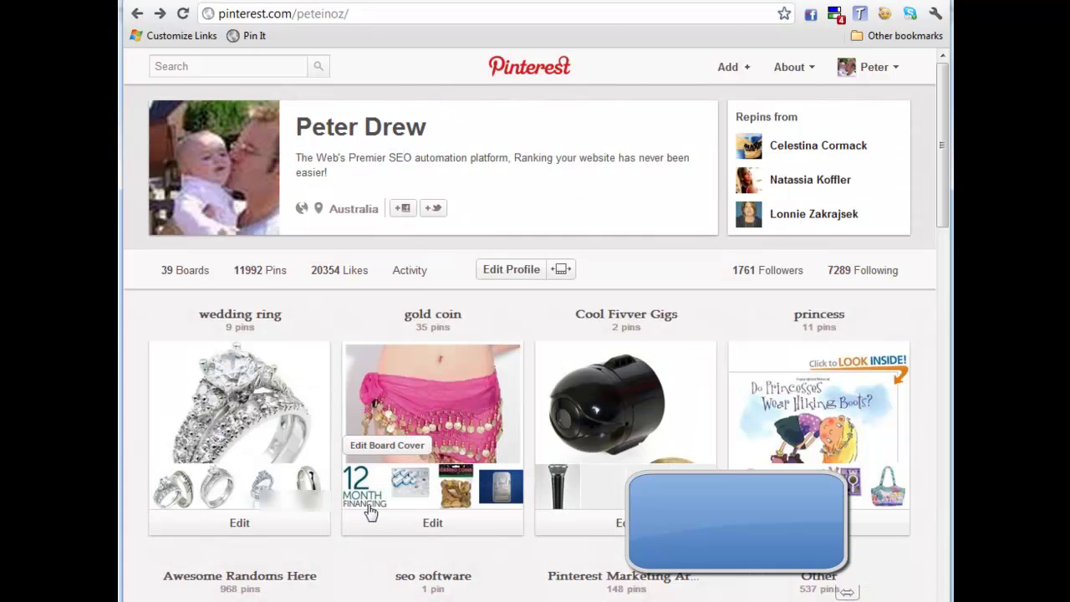
Scroll the Pinterest profile to check the boards, including the 9-pin wedding ring board
scroll(351, 526, "down", 2)
scroll(242, 544, "down", 1)
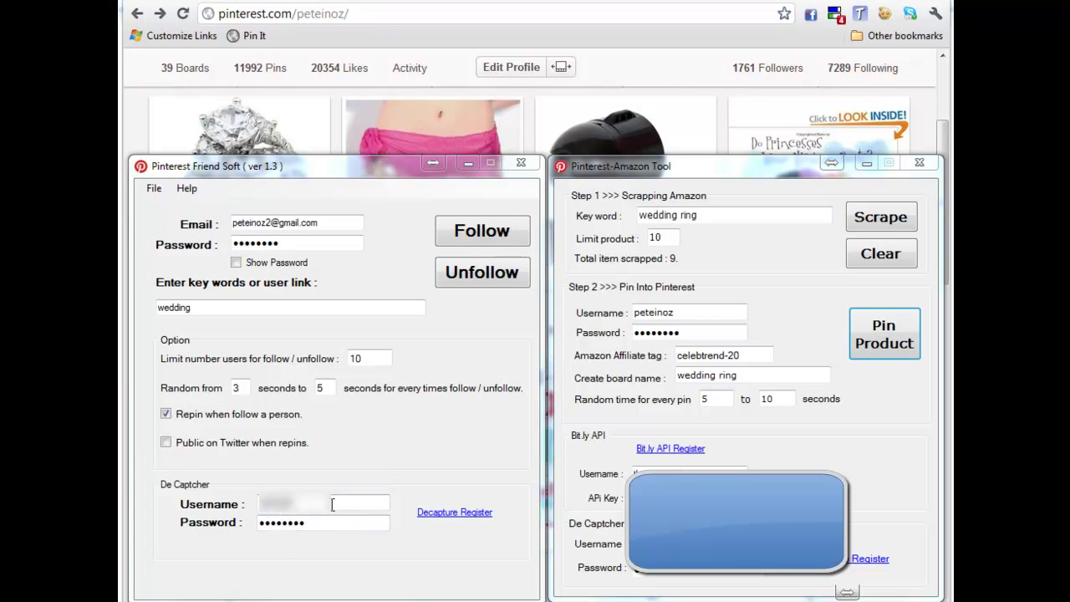
Start following 'wedding' users, with the automated browser moved into view and enlarged
left_click(476, 240)
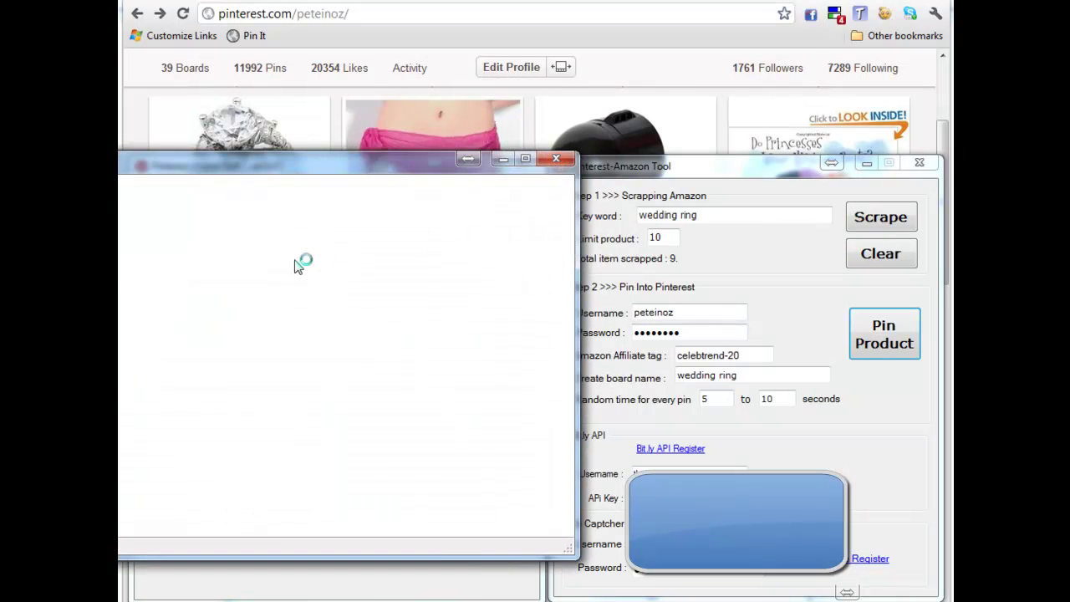
left_click_drag(347, 171, 537, 115)
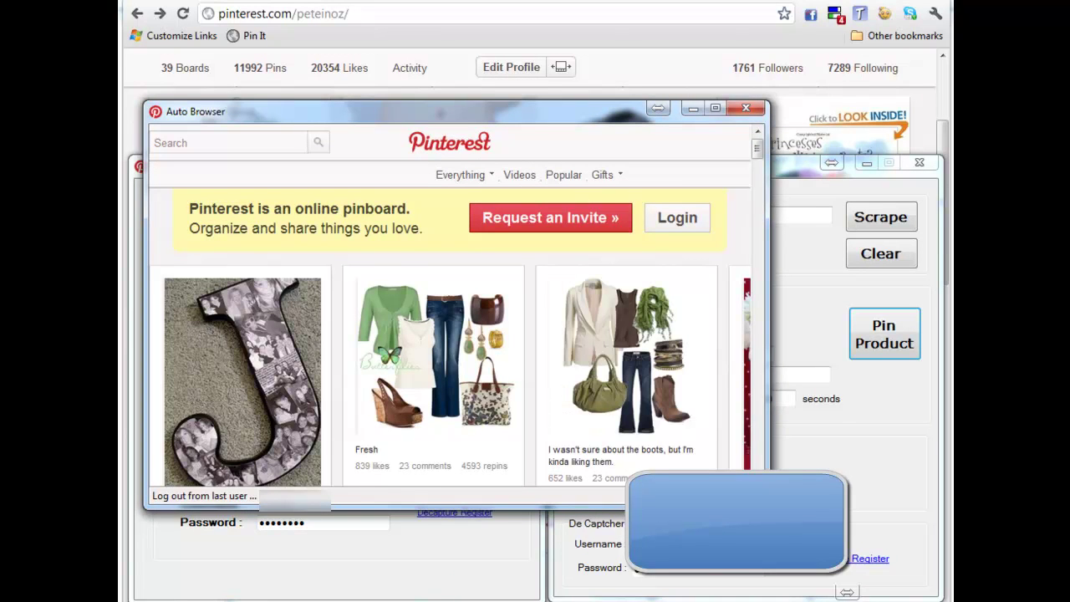
mouse_move(767, 506)
left_mouse_down()
mouse_move(824, 554)
mouse_move(822, 576)
left_mouse_up()
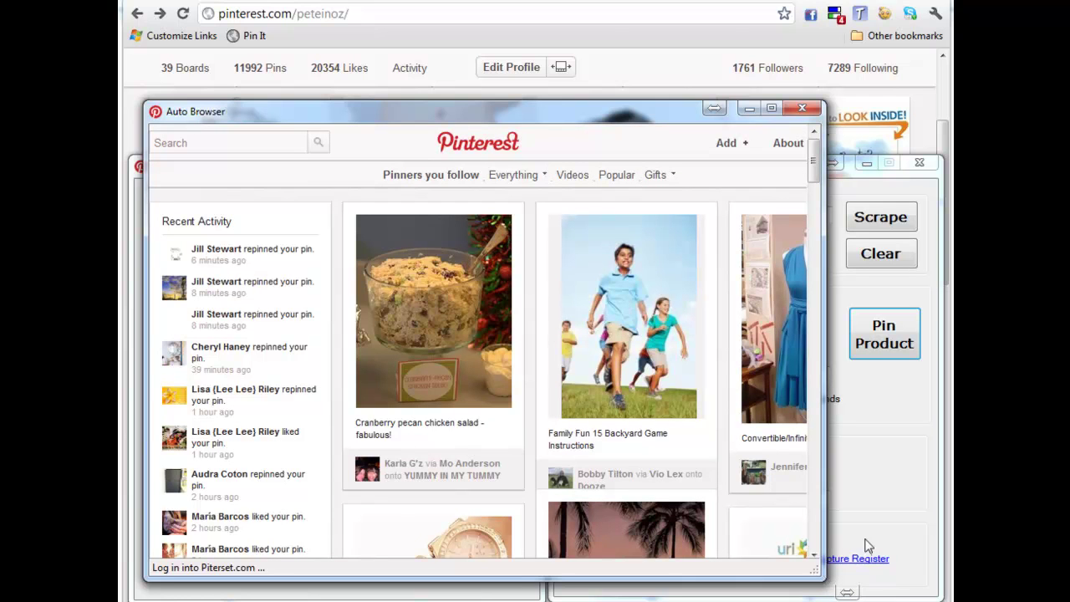
mouse_move(818, 570)
left_mouse_down()
mouse_move(877, 595)
mouse_move(932, 592)
left_mouse_up()
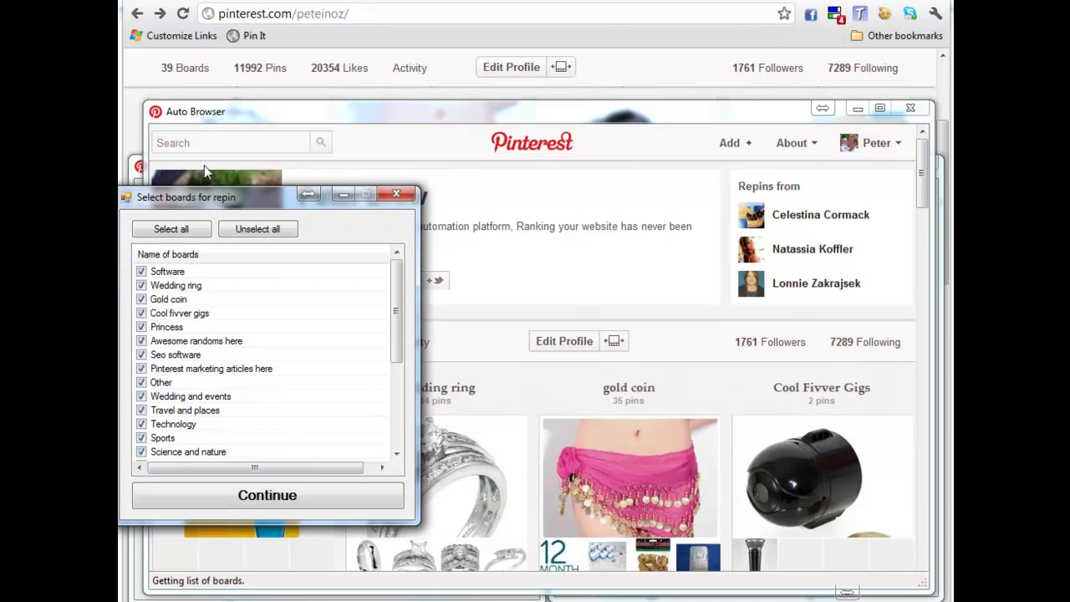
Restrict repins to only the 'Awesome randoms here' board and start the follow run
left_click_drag(235, 198, 421, 210)
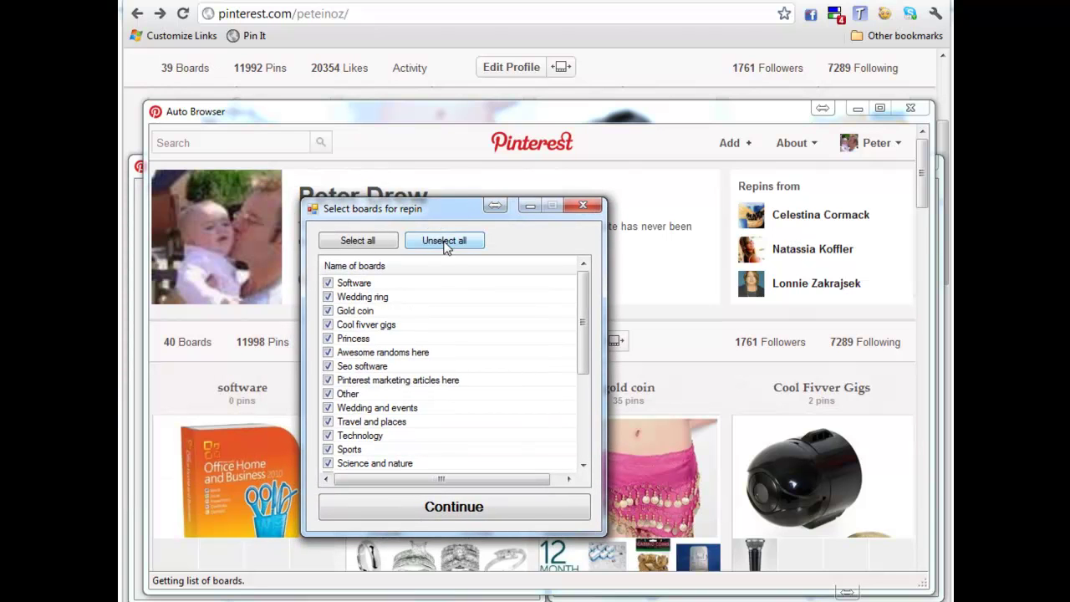
left_click(444, 244)
left_click(329, 354)
left_click(442, 508)
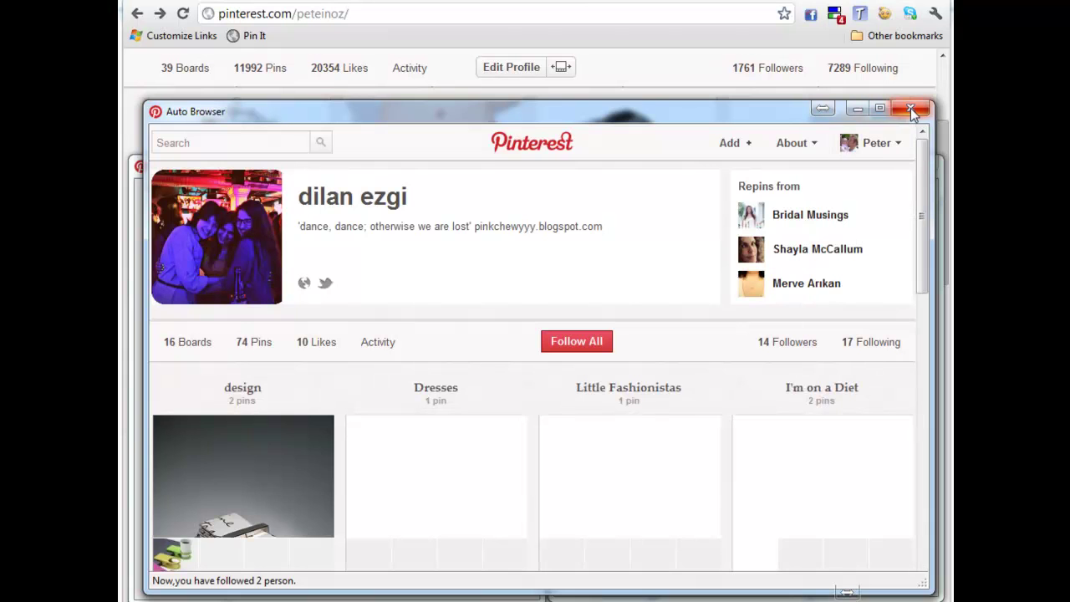
Replace the keyword 'wedding' with 'diamond ring' and scrape 6 Amazon products
left_click(910, 108)
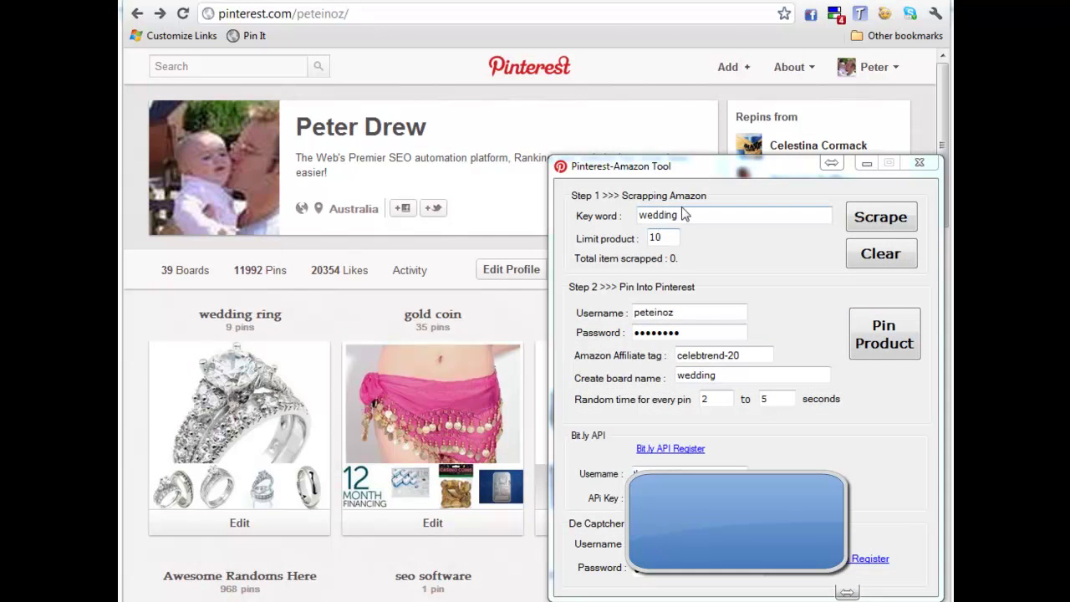
left_click_drag(685, 214, 619, 217)
type("d")
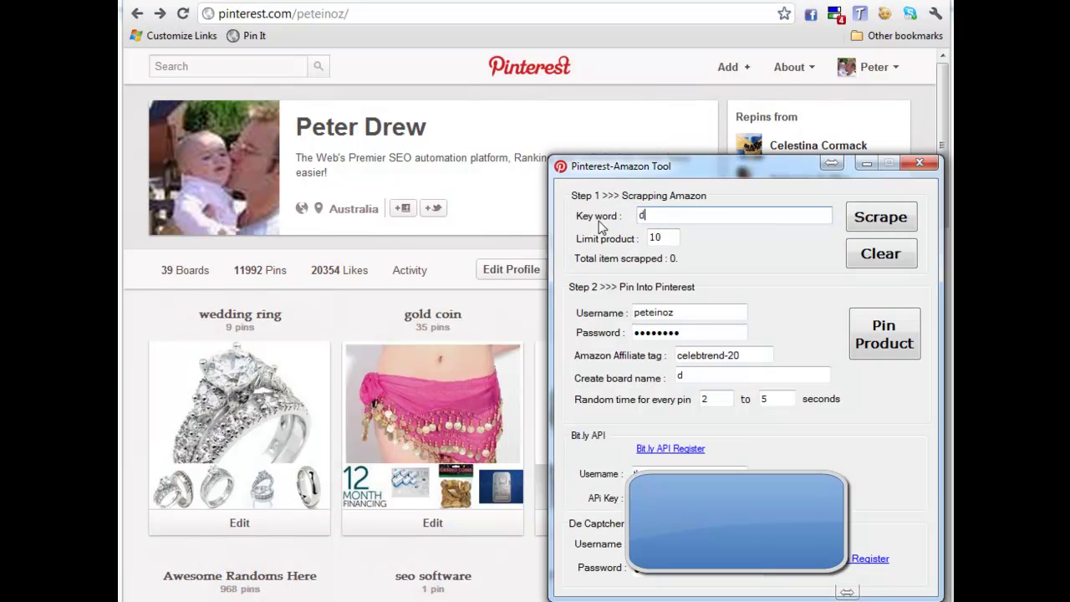
type("iamond ring")
left_click(887, 224)
left_click_drag(320, 274, 581, 226)
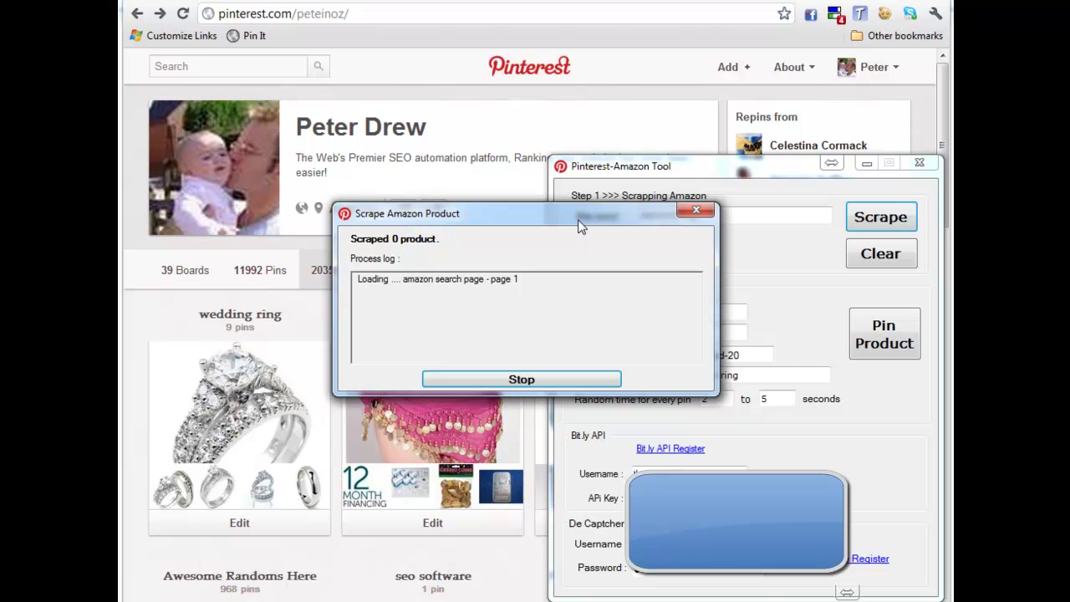
left_click_drag(581, 226, 589, 291)
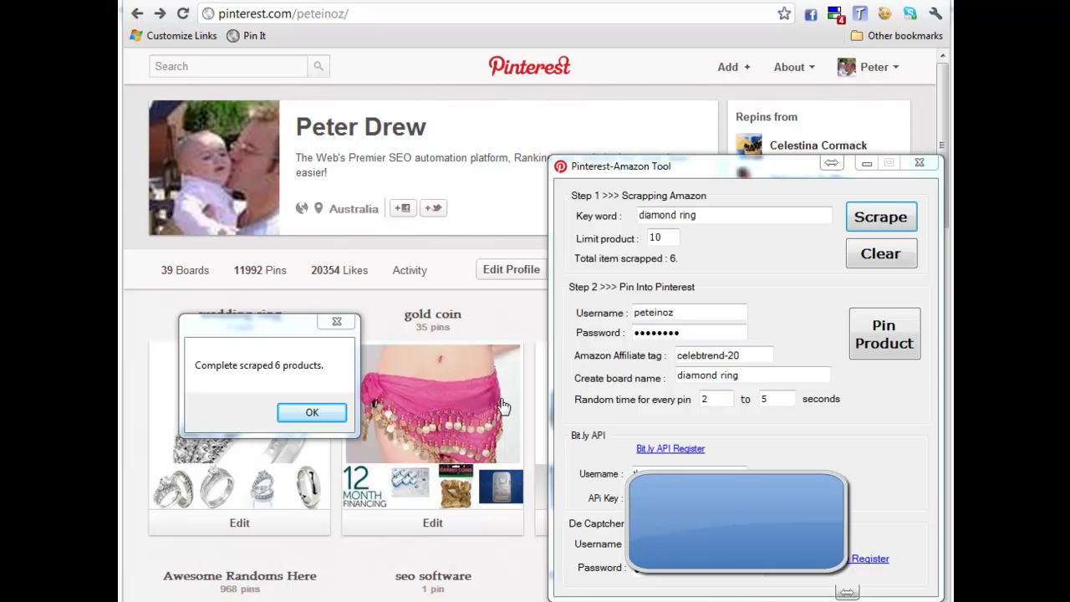
Dismiss the scrape message and start pinning products, with the pinning browser moved and enlarged
left_click(308, 413)
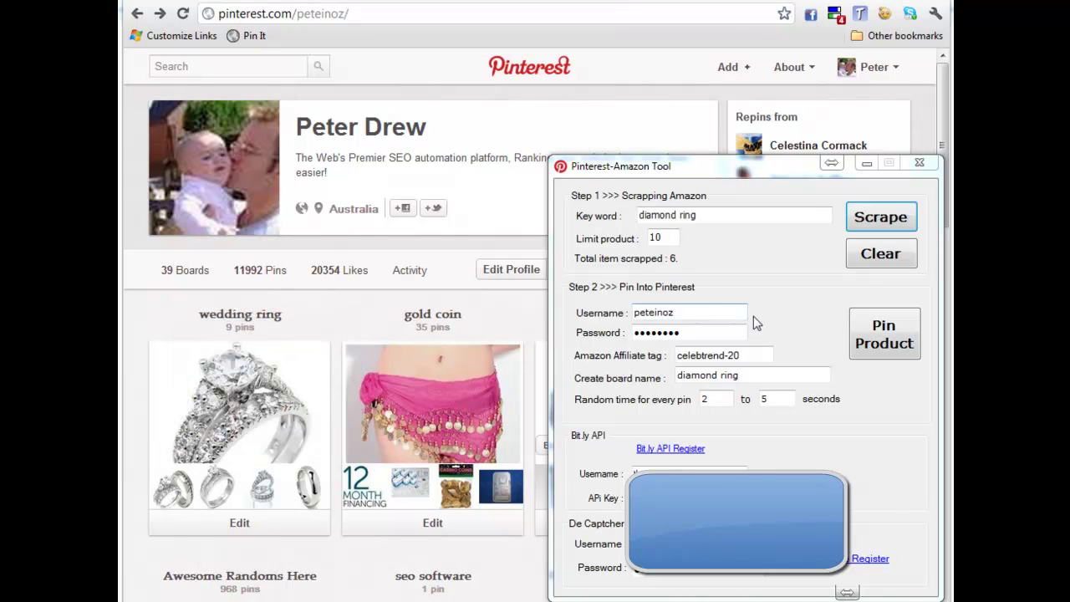
left_click(873, 337)
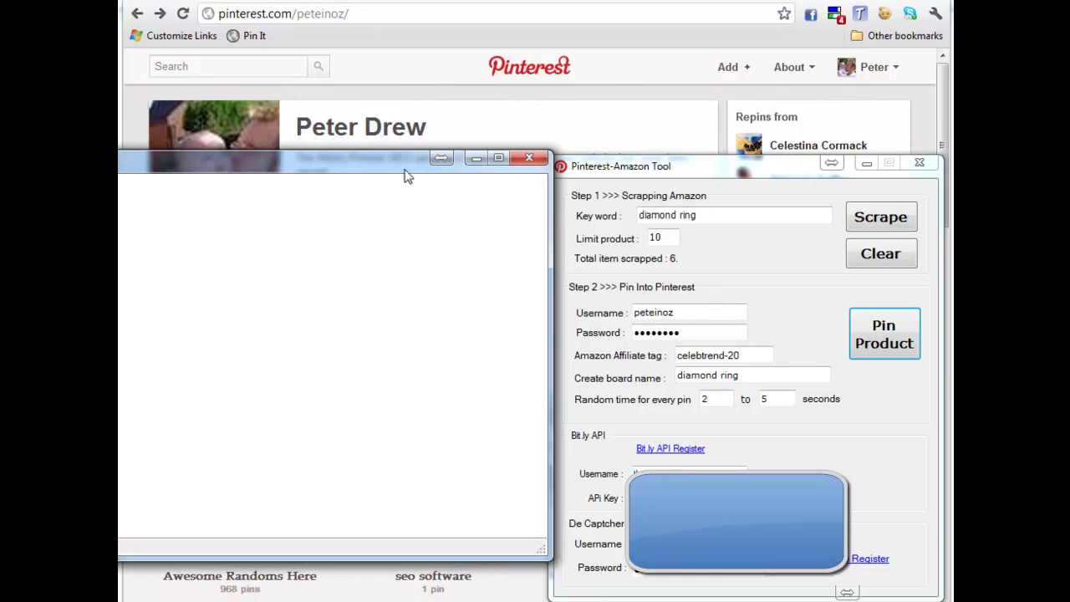
left_click_drag(639, 160, 564, 112)
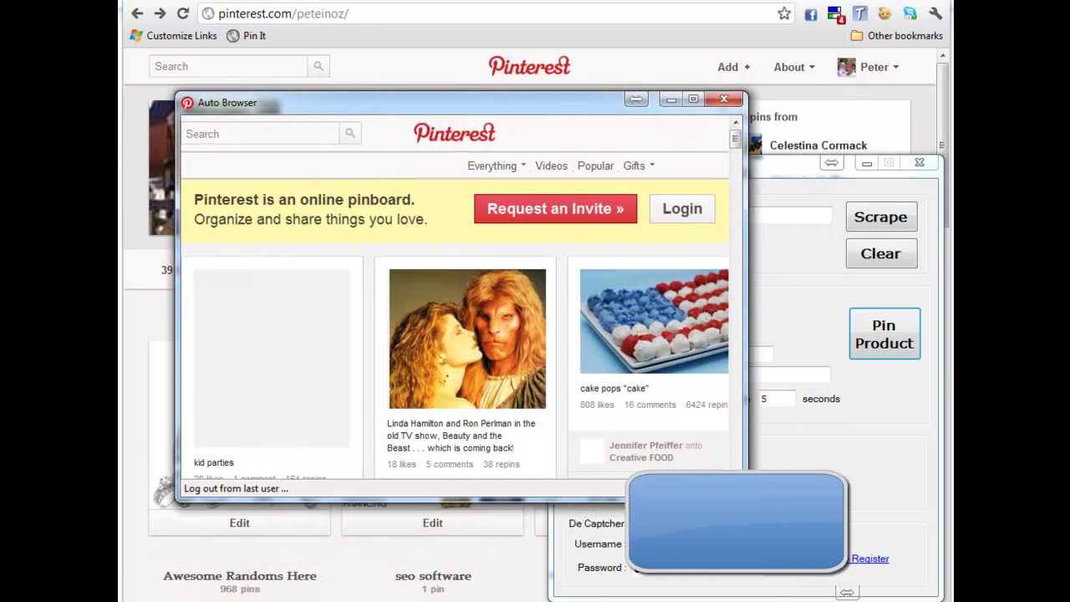
left_click_drag(745, 499, 943, 592)
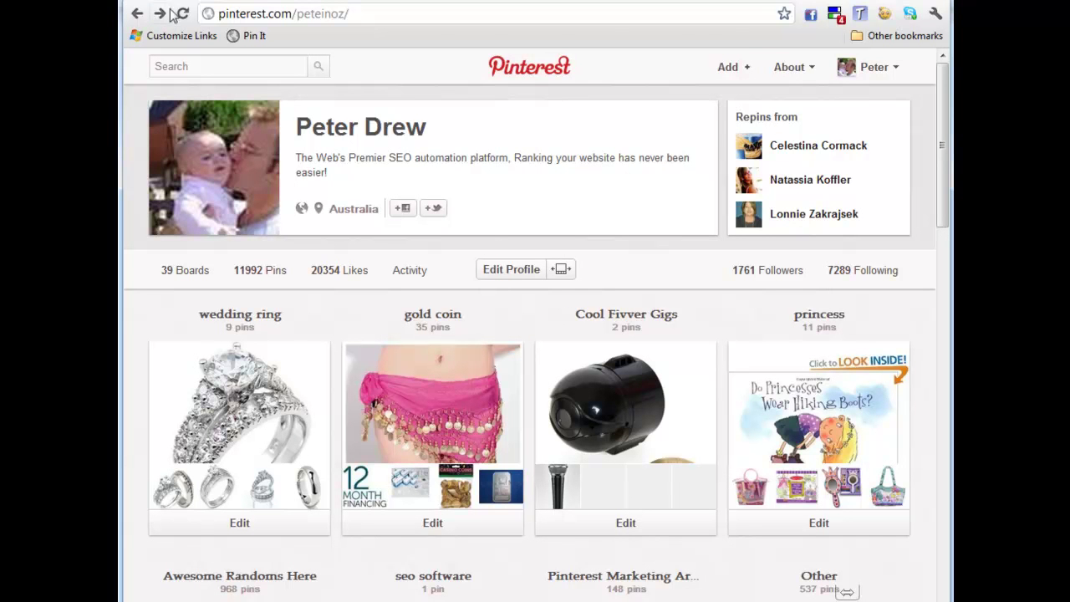
Reload the profile and open the diamond ring board's solitaire ring pin on Amazon
left_click(183, 15)
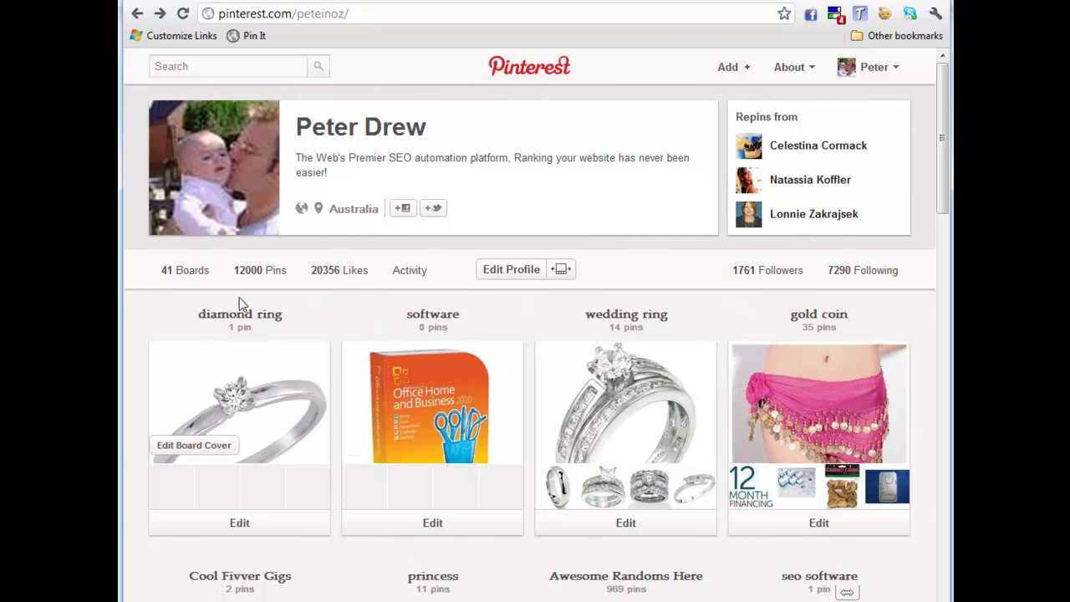
left_click(261, 411)
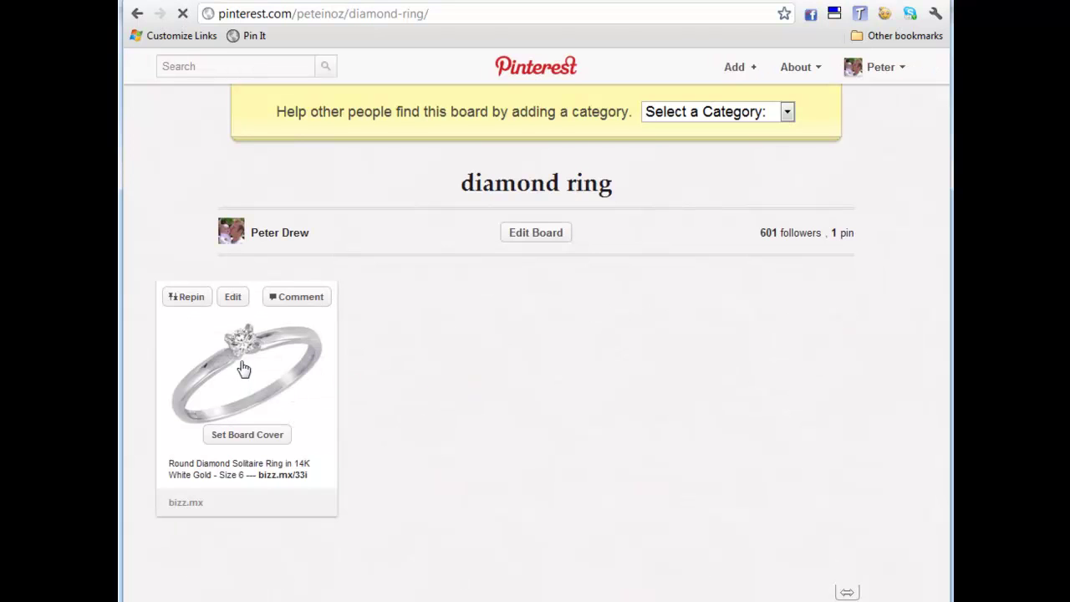
left_click(243, 369)
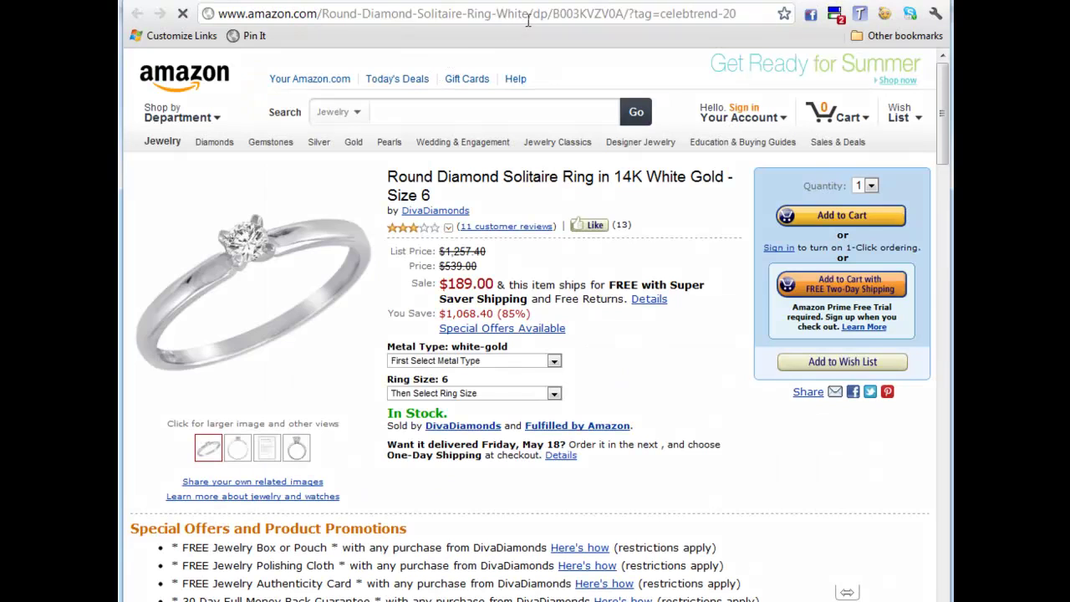
Highlight the ?tag=celebtrend-20 affiliate tag in the Amazon product URL
left_click(692, 16)
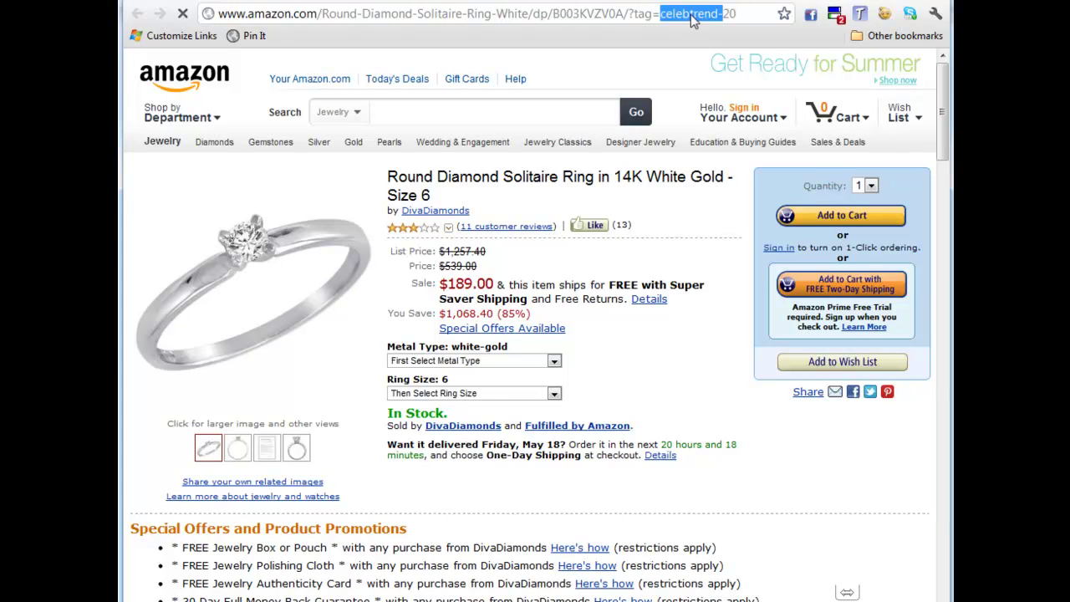
mouse_move(735, 14)
left_mouse_down()
mouse_move(593, 4)
mouse_move(514, 13)
left_mouse_up()
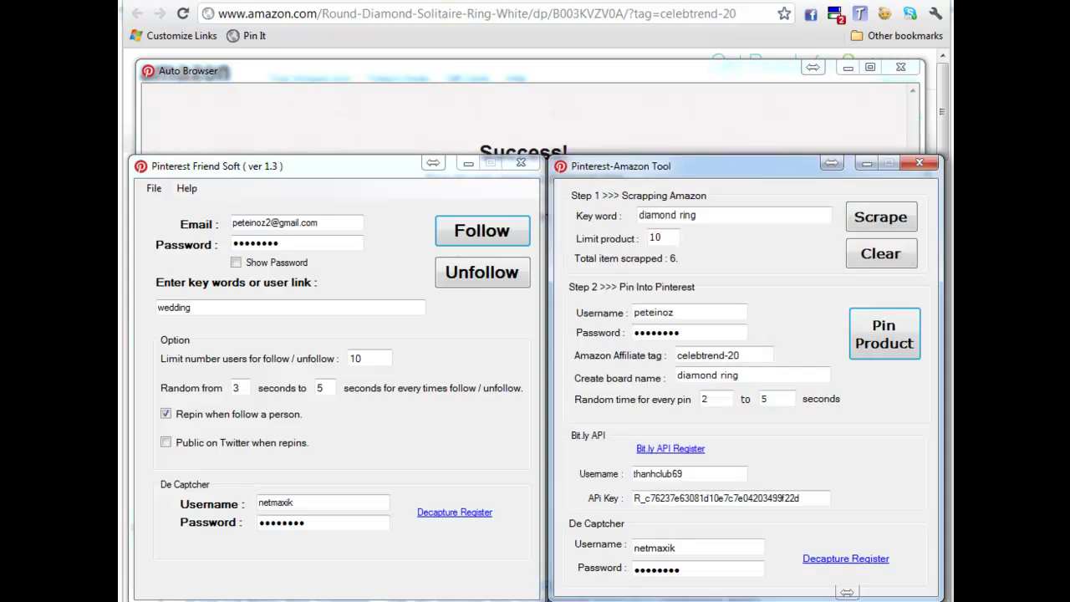
Close the pin success popup and let all diamond ring products finish pinning
left_click(900, 67)
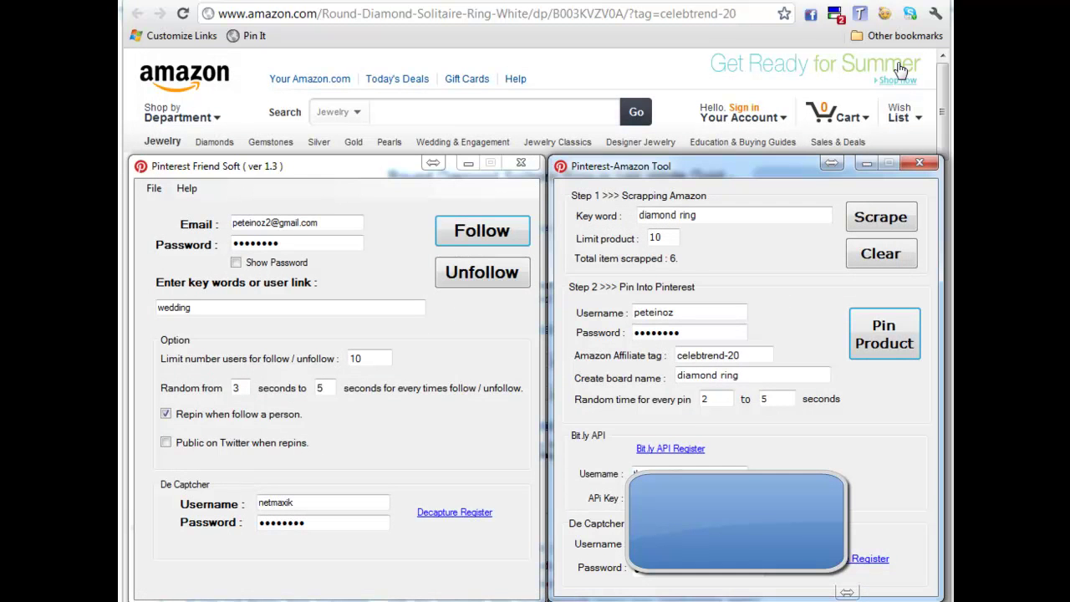